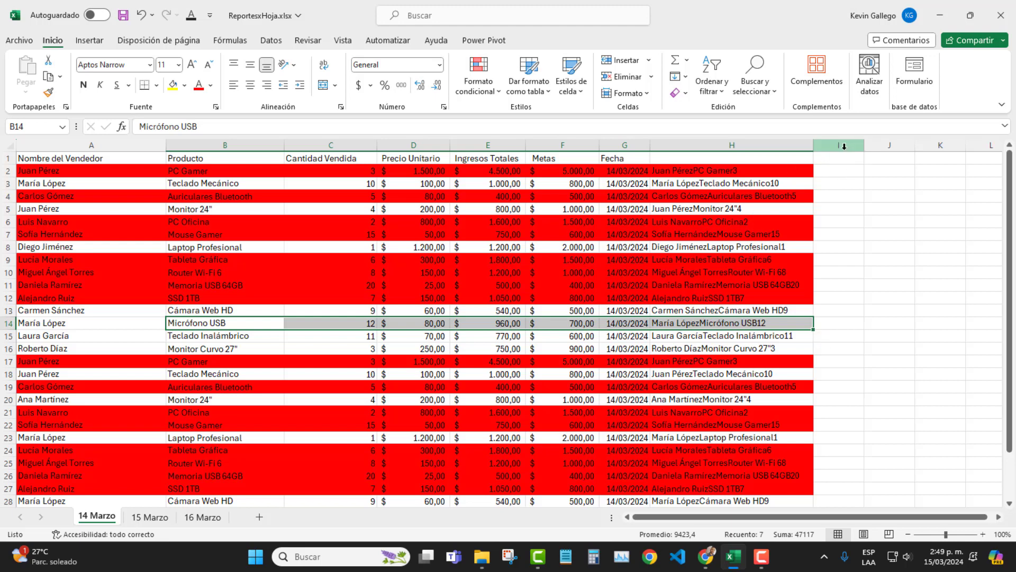
Step: Examine the red-highlighted rows on the 14 Marzo sheet and compare them with the same rows on the 15 Marzo sheet
left_click(174, 297)
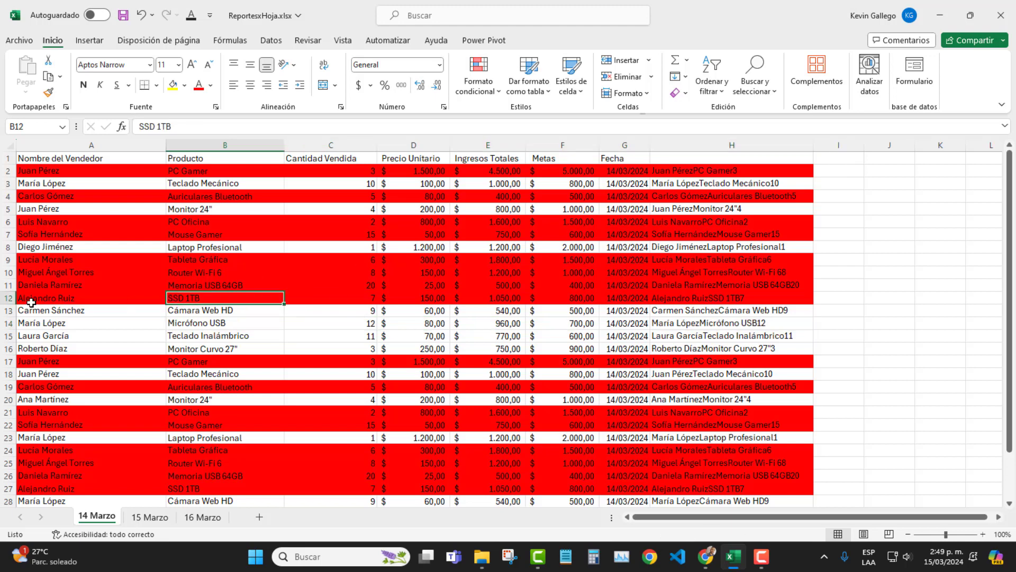
left_click(8, 297)
left_click(8, 285)
left_click(8, 272)
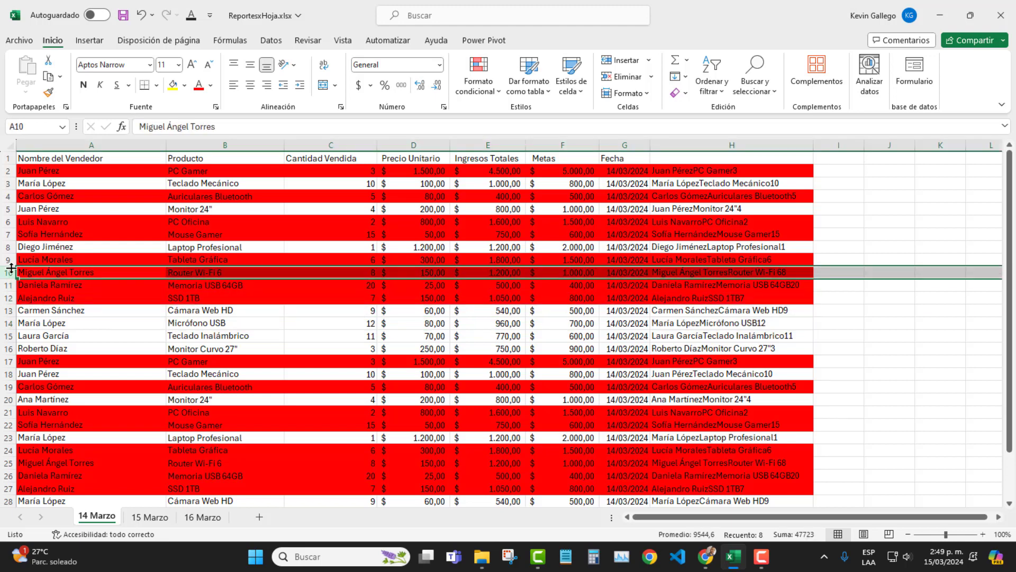
left_click(9, 260)
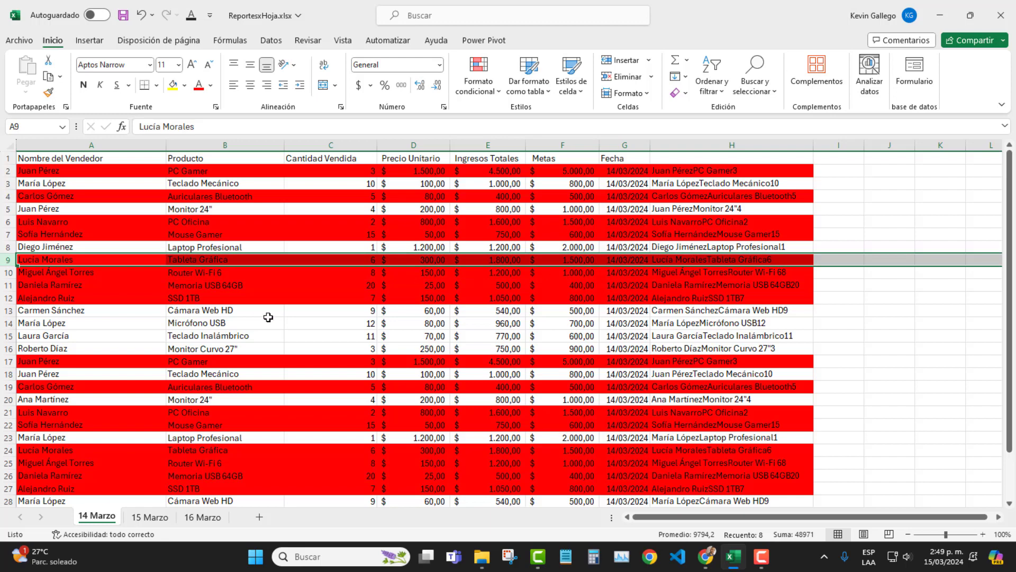
left_click(149, 516)
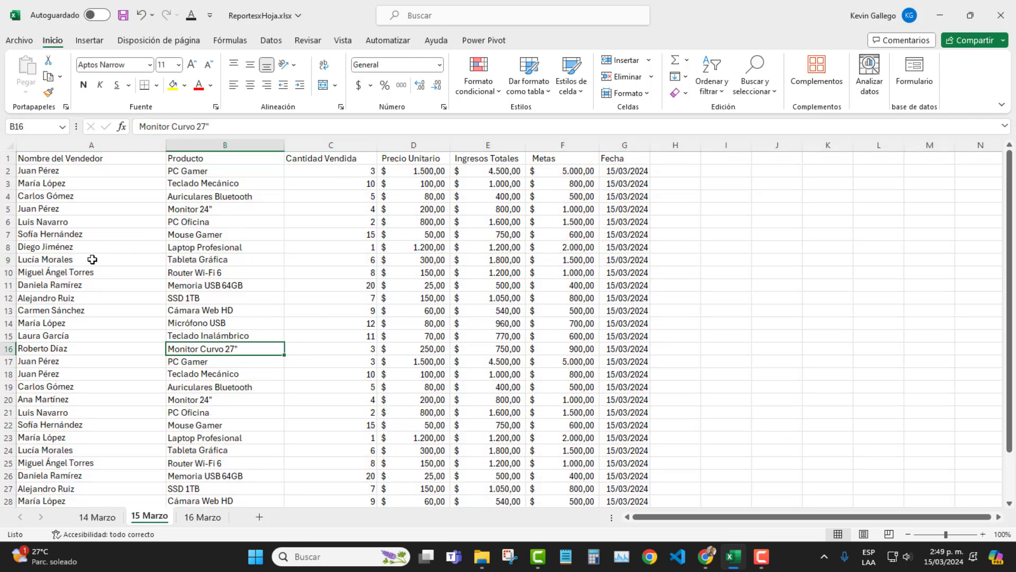
left_click_drag(93, 259, 224, 270)
left_click(101, 517)
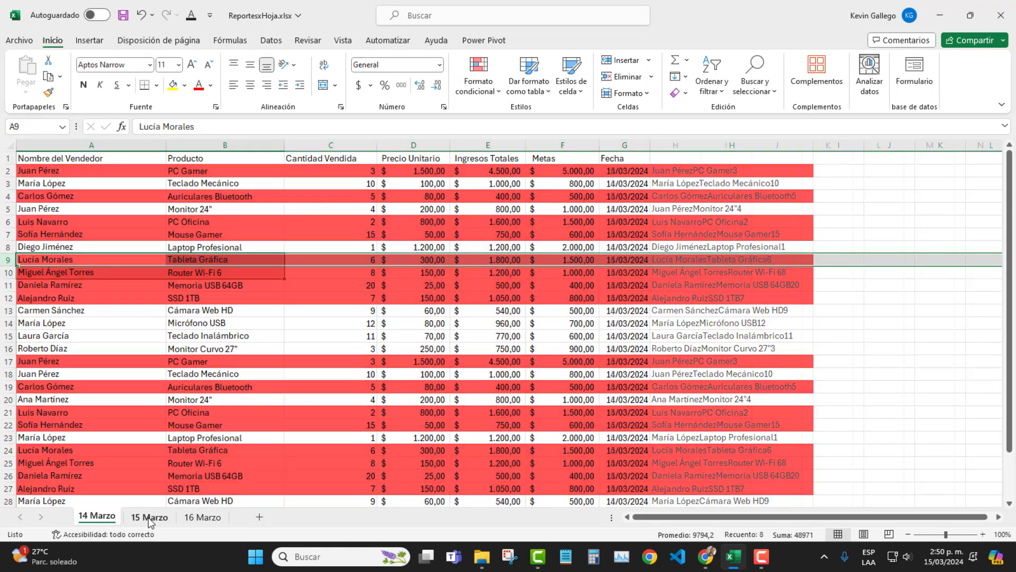
Step: Open the 15 Marzo sheet and review its data columns, from the seller name through the date
left_click(150, 517)
left_click(696, 198)
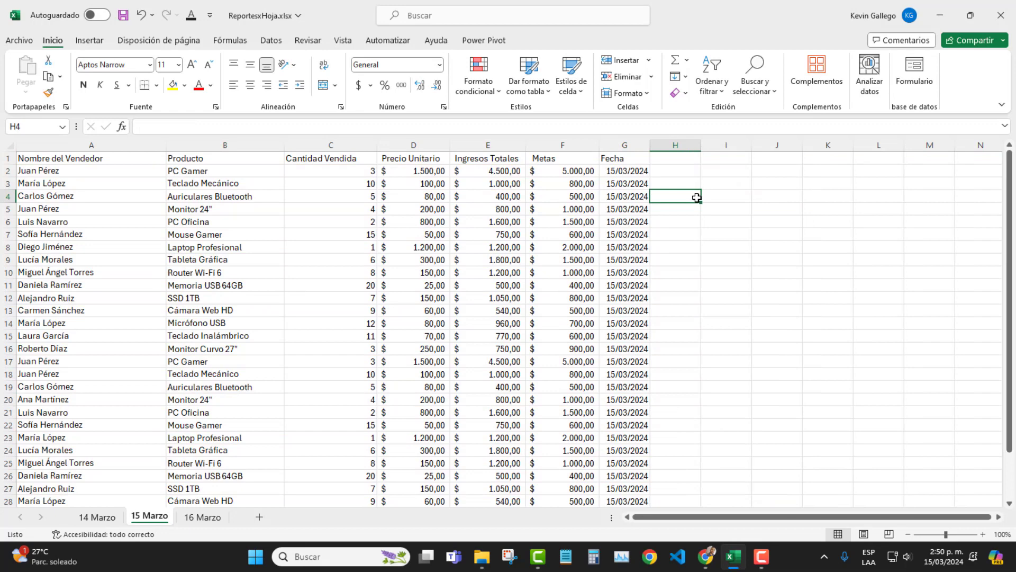
left_click(682, 176)
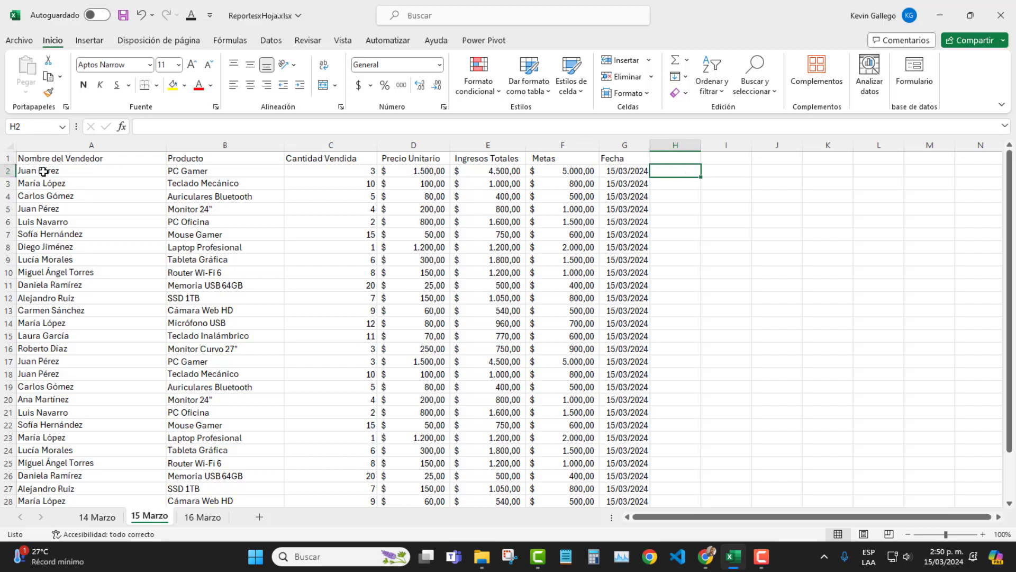
left_click_drag(43, 171, 361, 170)
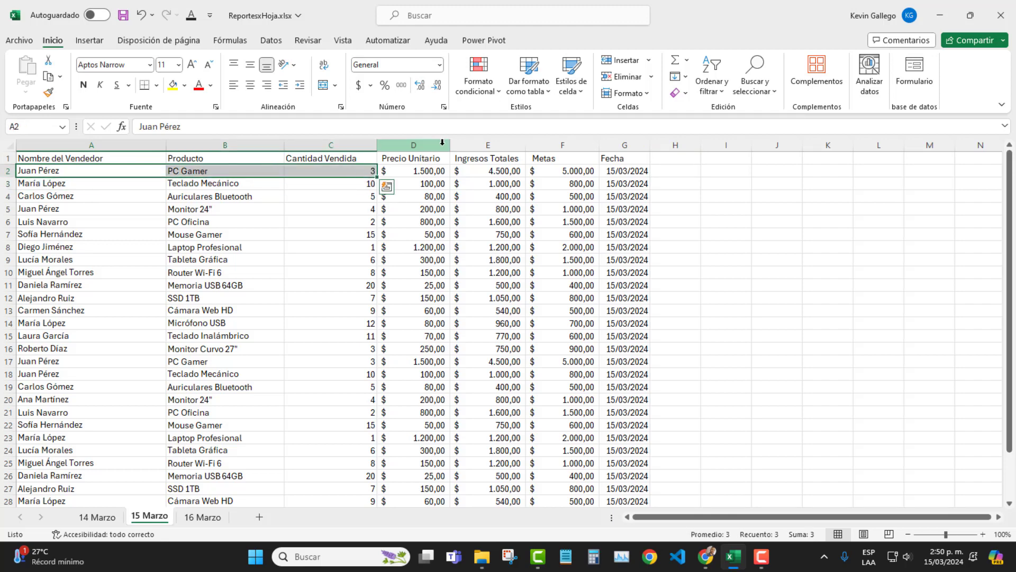
left_click_drag(442, 142, 621, 143)
left_click(79, 145)
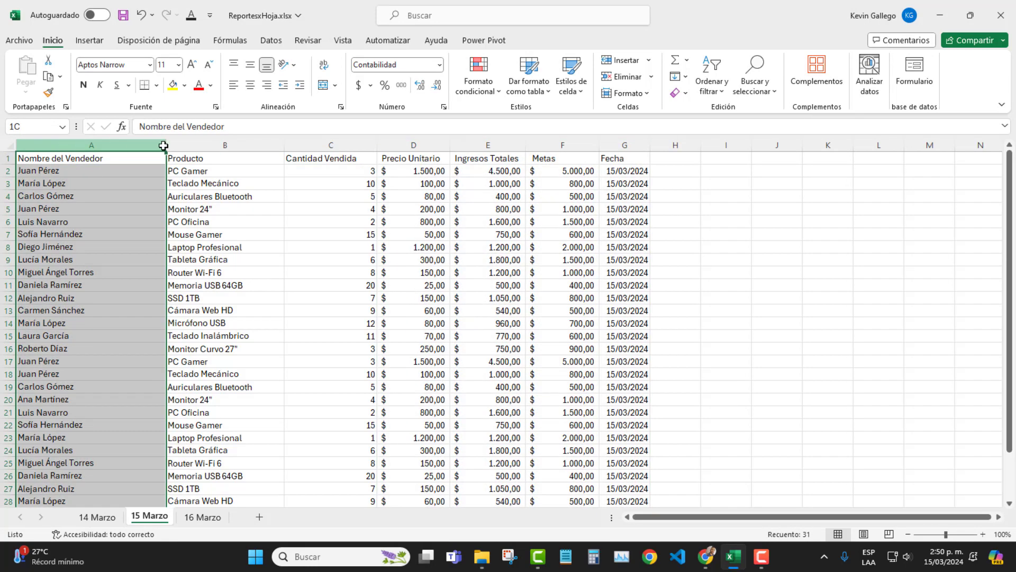
left_click_drag(163, 146, 337, 146)
Step: Enter the formula =CONCAT(A2:C2) in cell H2 to join the seller, product and quantity sold
left_click(667, 171)
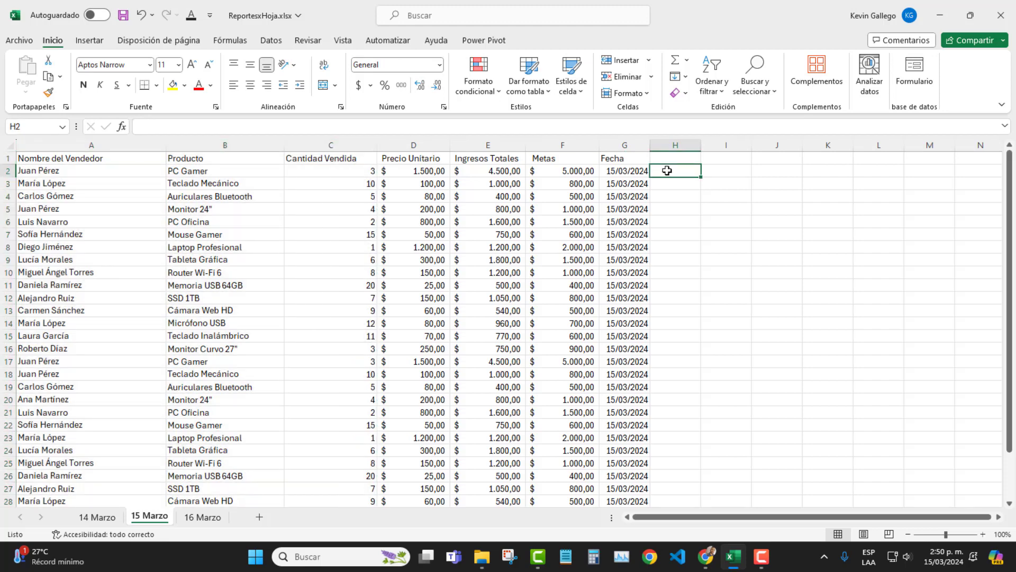
type("=")
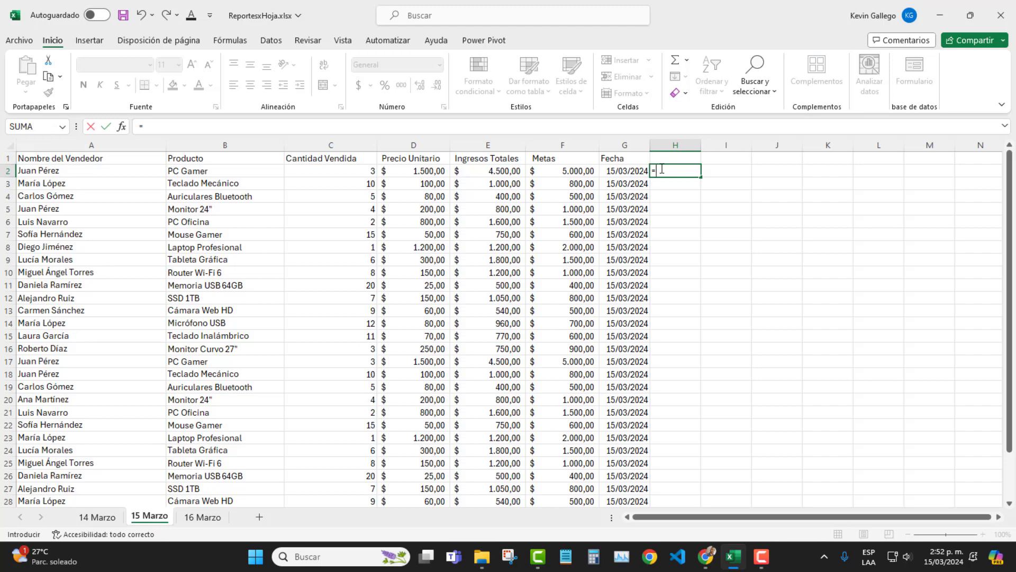
type("CON")
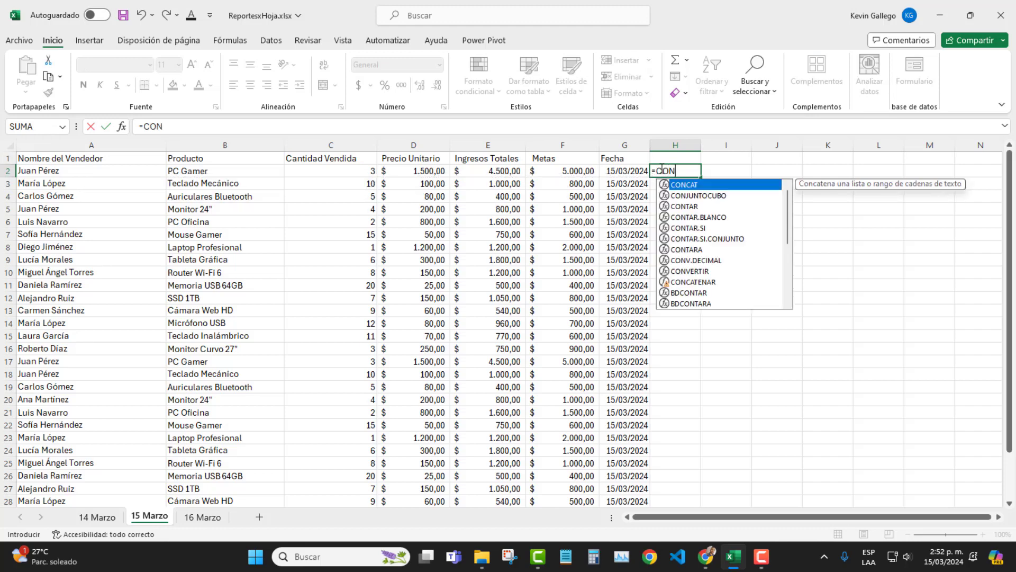
key("Tab")
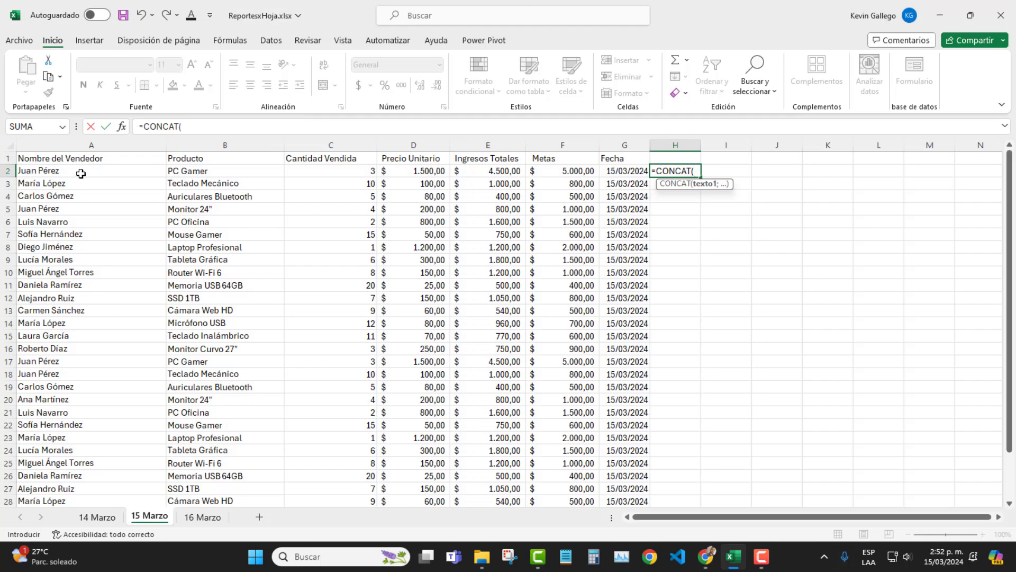
left_click_drag(81, 173, 314, 174)
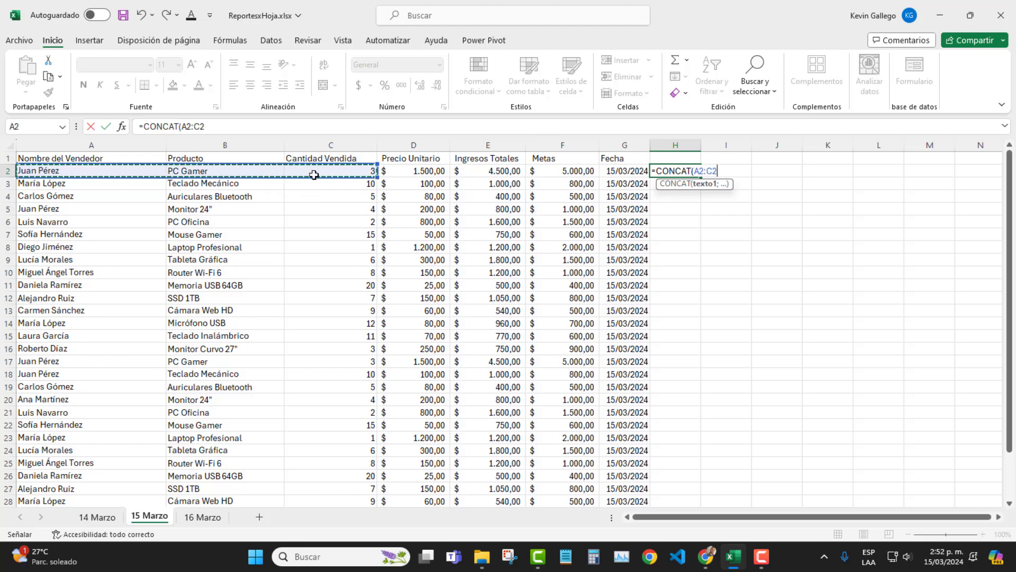
type(")")
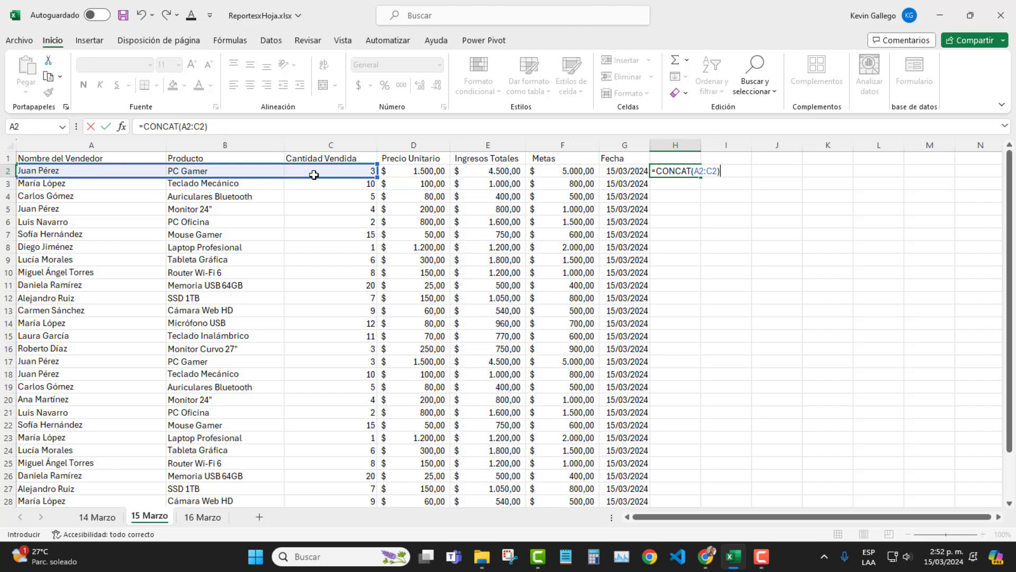
key("Return")
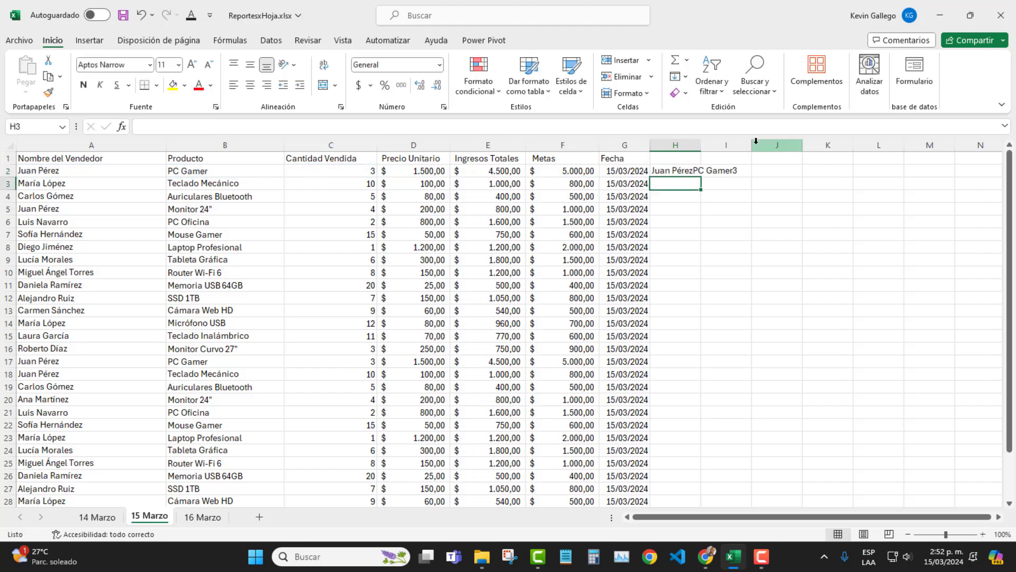
Step: Fill the CONCAT formula from H2 down to the last data row and widen column H to fit the joined text
left_click_drag(698, 144, 770, 144)
left_click(692, 171)
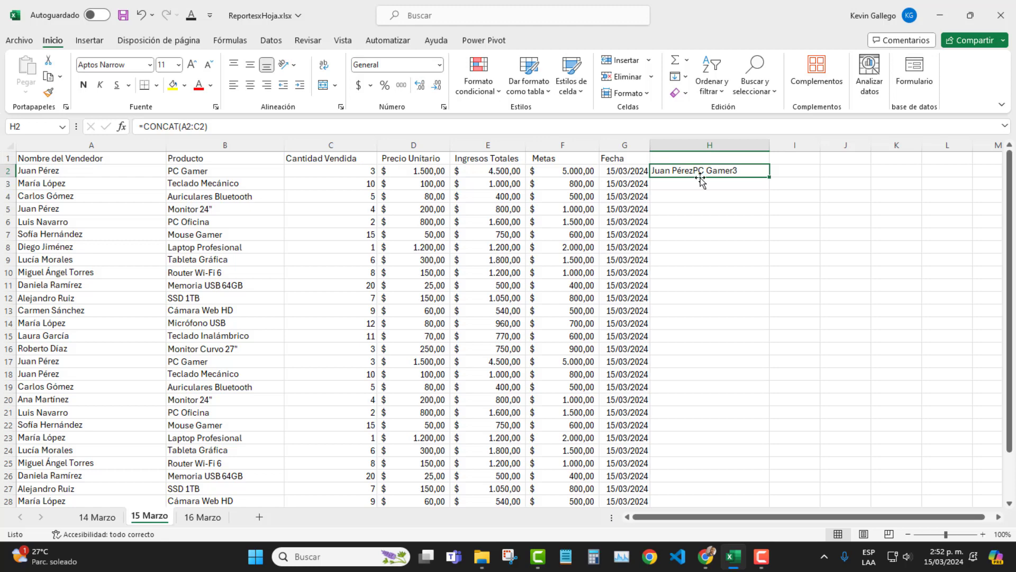
double_click(769, 177)
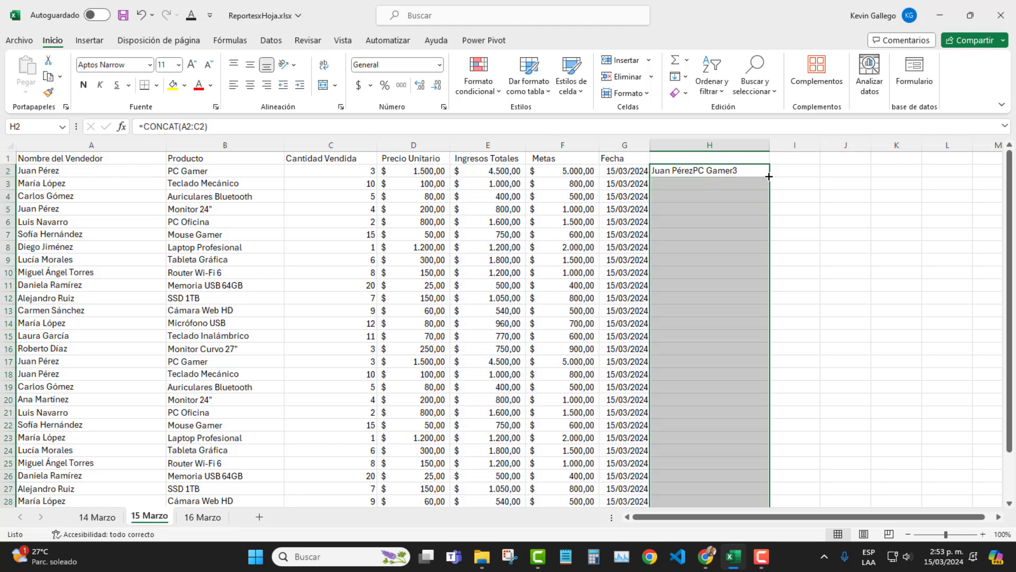
left_click_drag(770, 149, 818, 149)
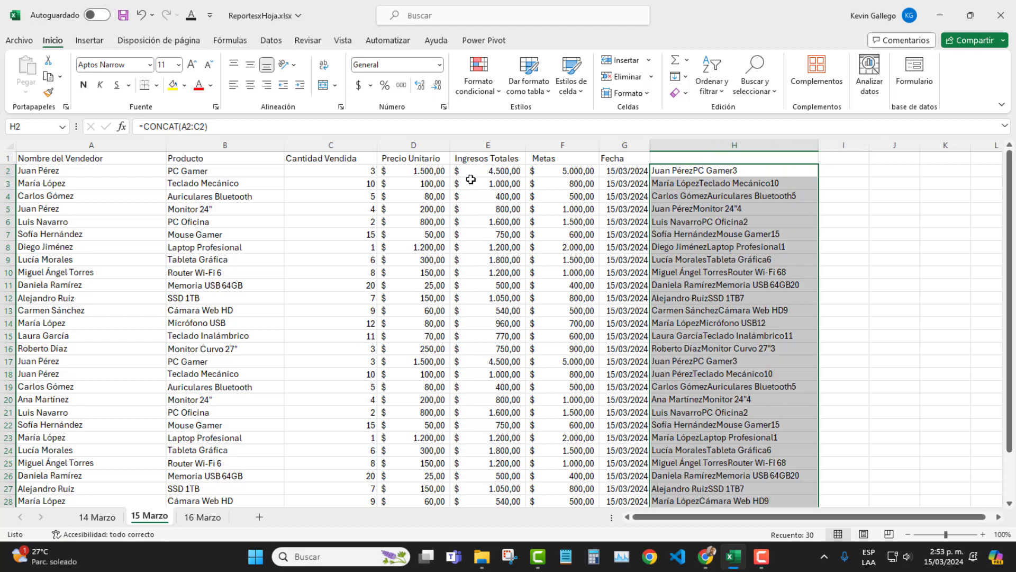
Step: Select the data range A2:H31 and start a new conditional formatting rule that uses a formula to determine the cells to format
left_click(53, 175)
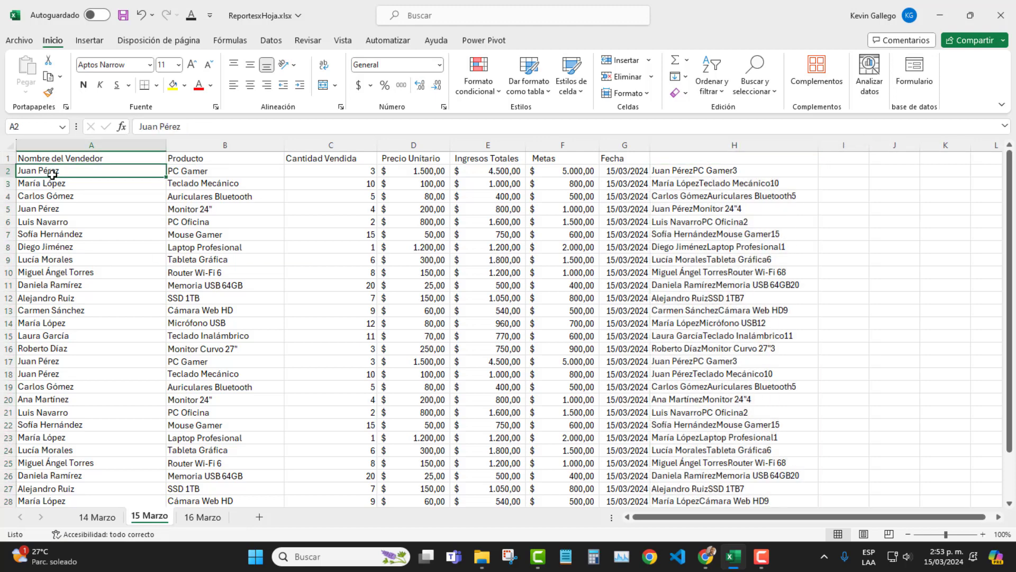
key("ctrl+shift+Right")
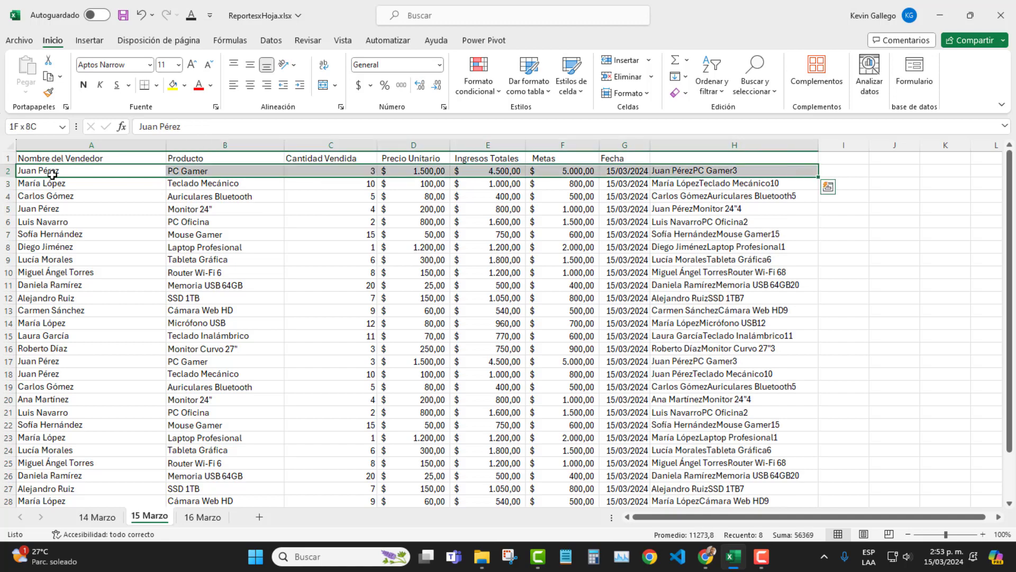
key("ctrl+shift+Down")
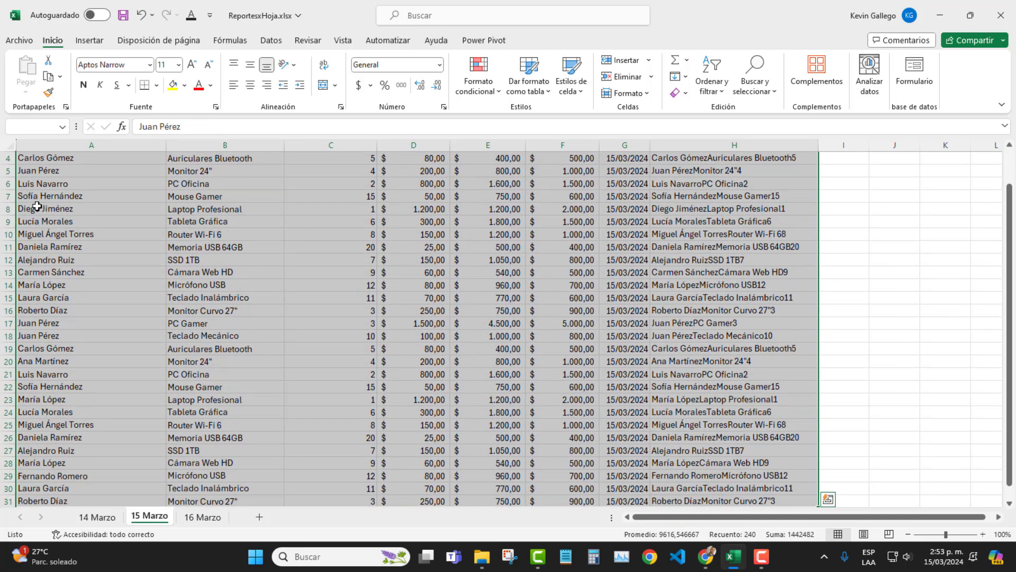
scroll(220, 261, "up", 1)
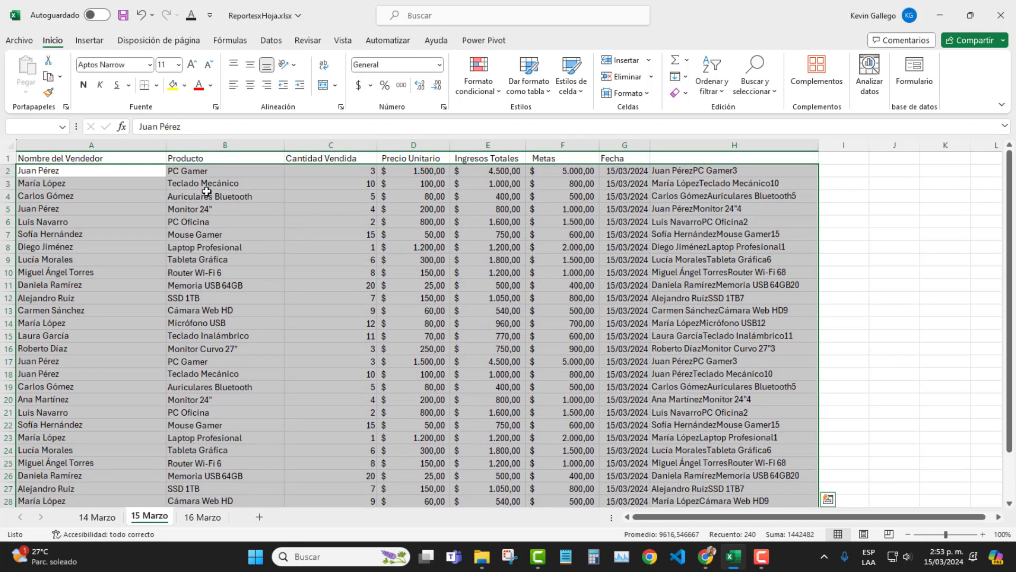
scroll(206, 192, "down", 1)
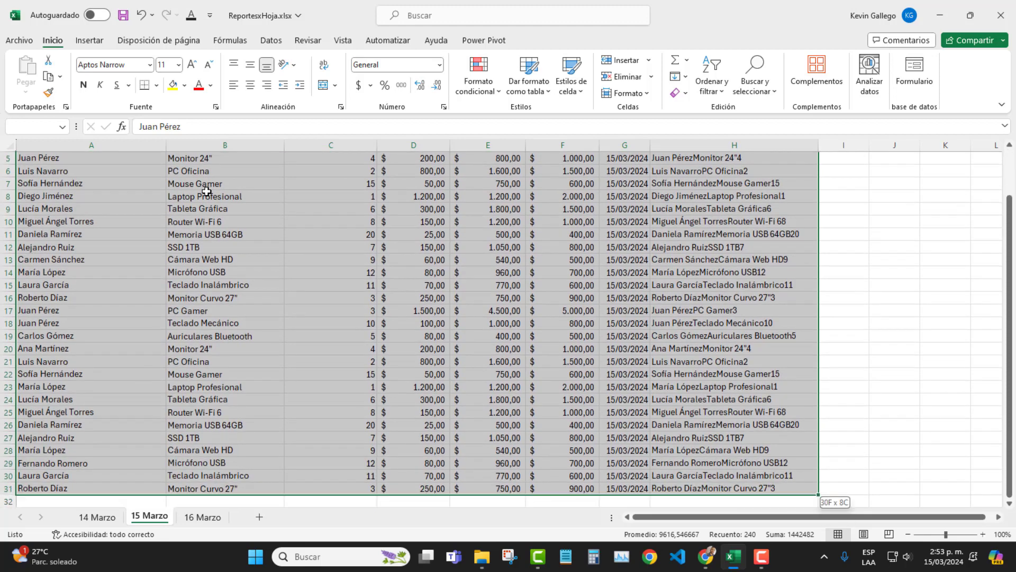
scroll(206, 192, "up", 1)
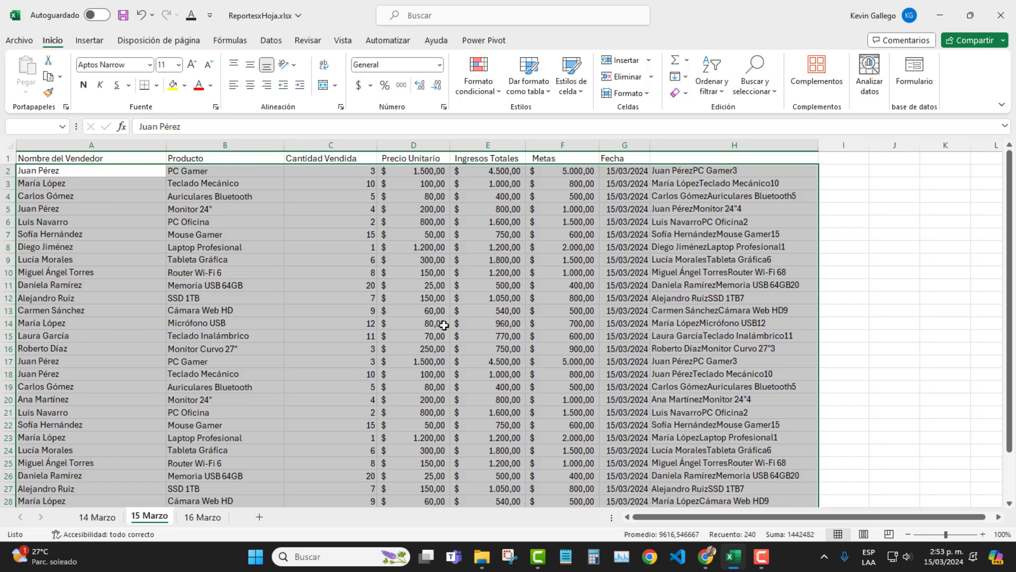
left_click(482, 91)
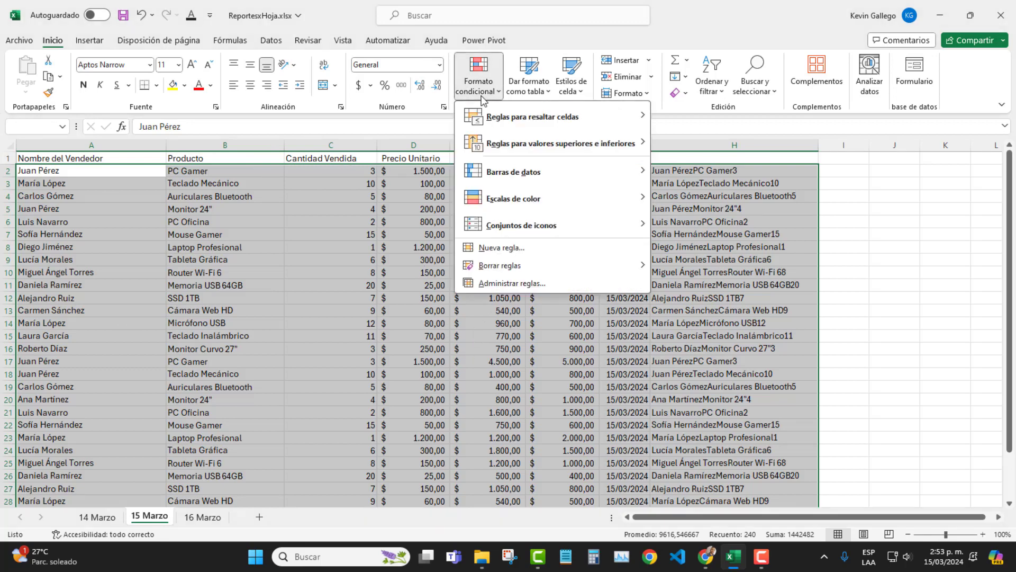
left_click(504, 253)
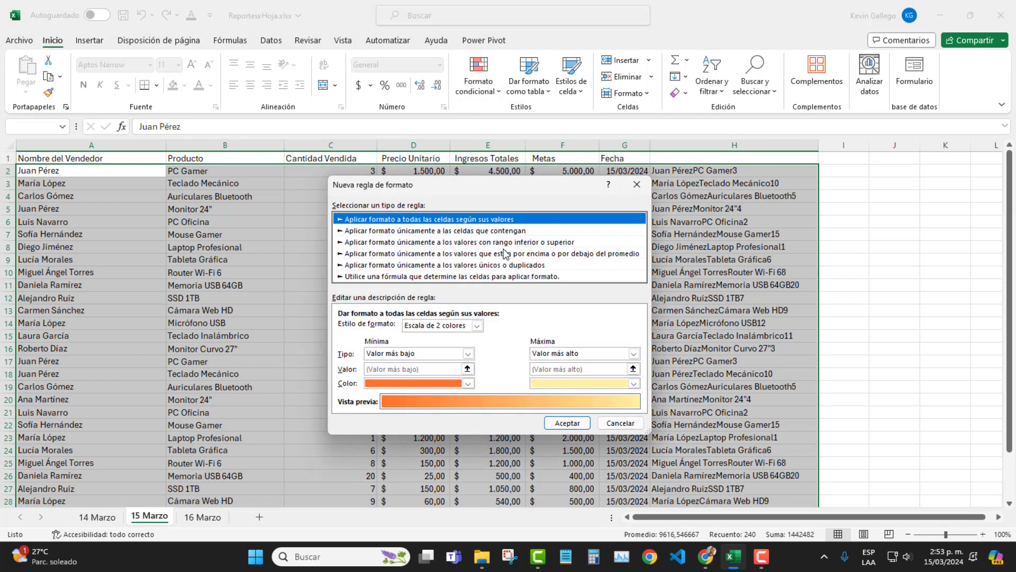
left_click_drag(522, 192, 540, 204)
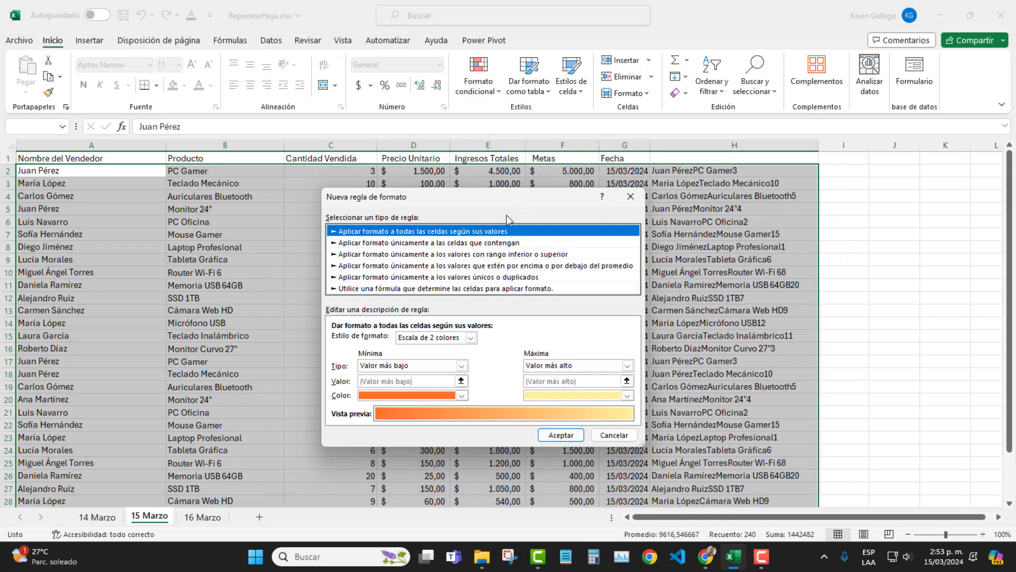
left_click(487, 286)
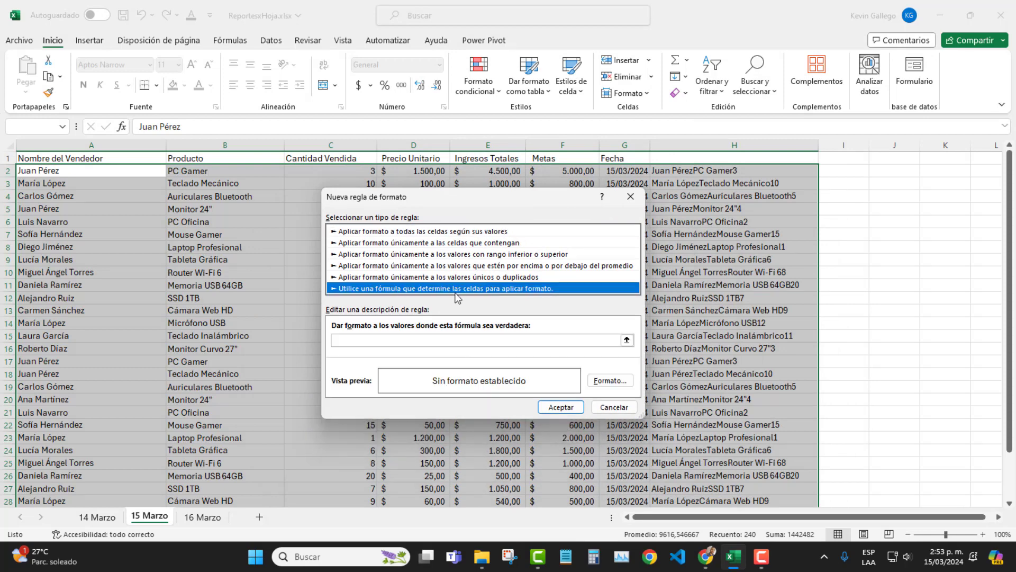
left_click(454, 339)
left_click(421, 341)
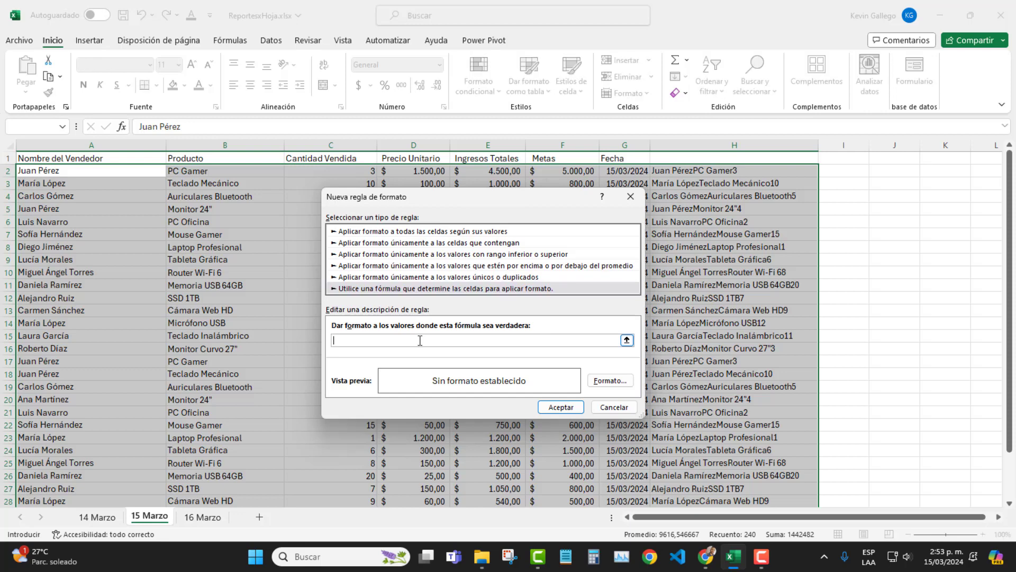
Step: Enter =CONTAR.SI($H:$H;$H2)>1 as the new rule's formula, anchoring only the column in the H2 reference
type("=CONTAR")
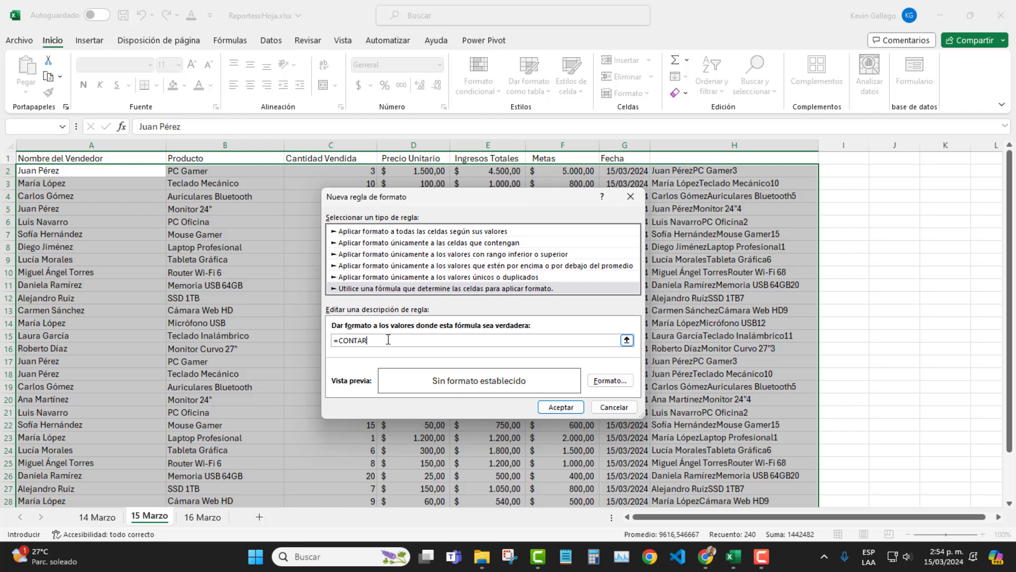
type(".SI(")
left_click_drag(516, 199, 480, 206)
left_click(775, 145)
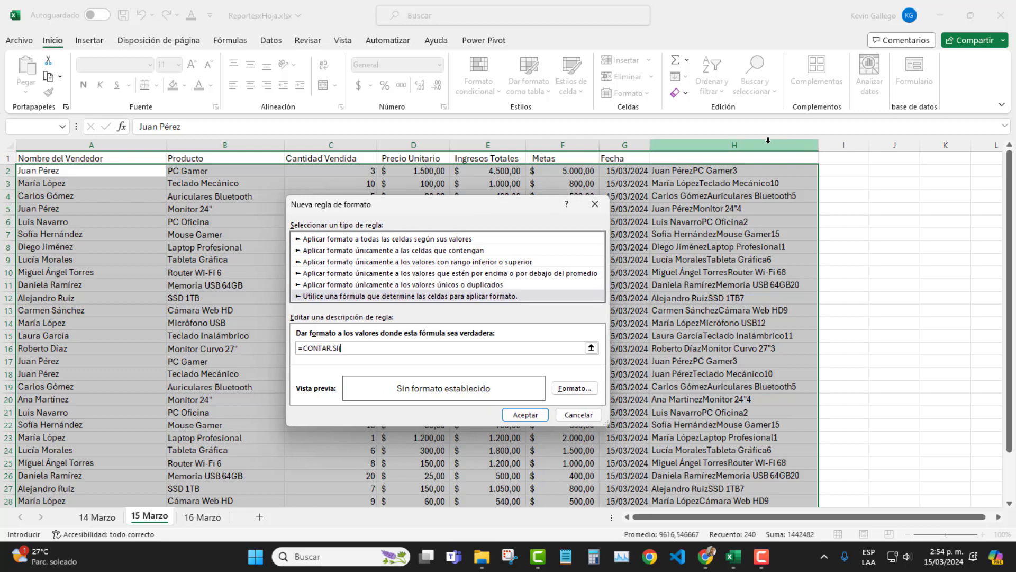
type(";")
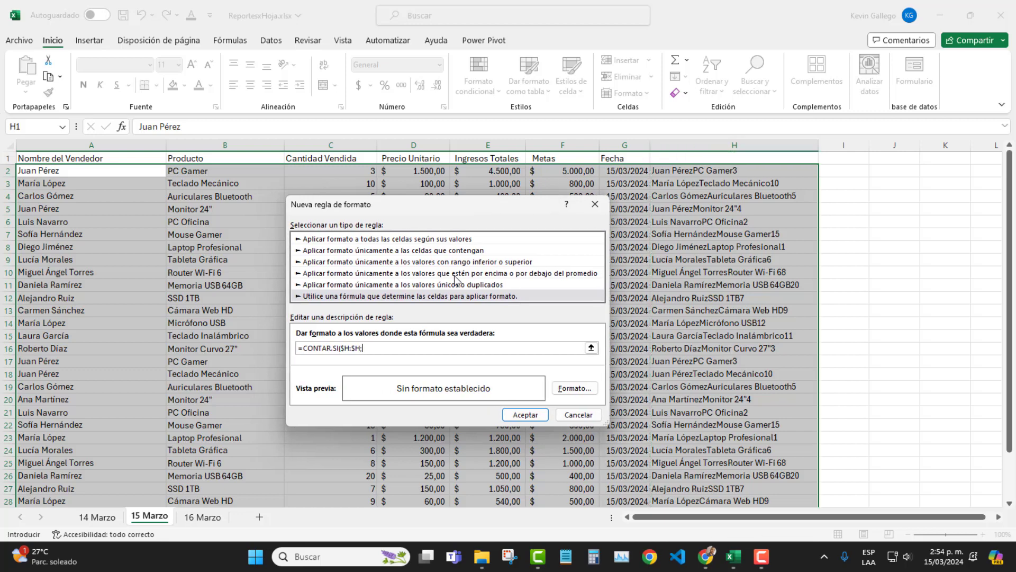
left_click(724, 172)
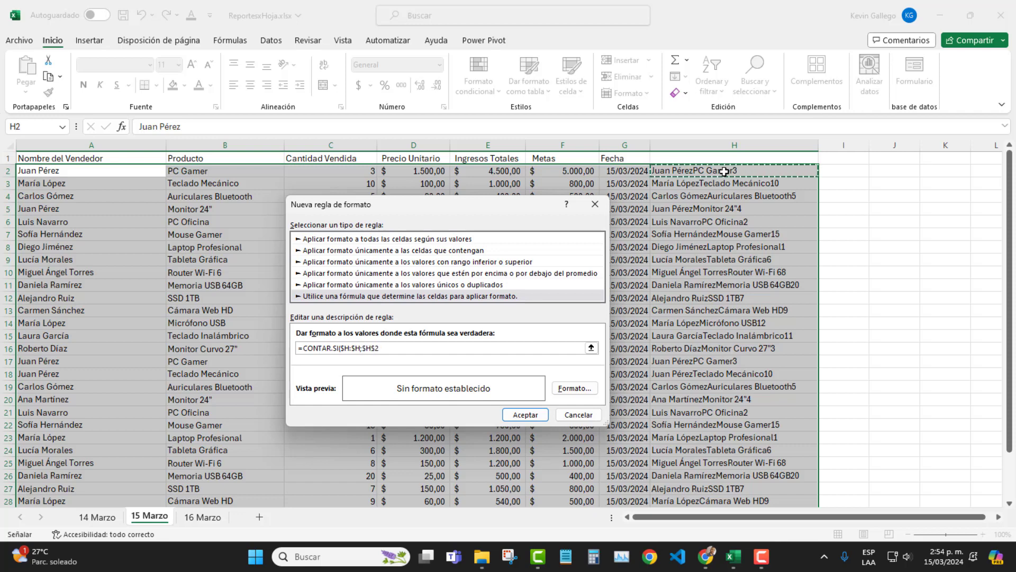
key("F4")
key("F4")
left_click(389, 351)
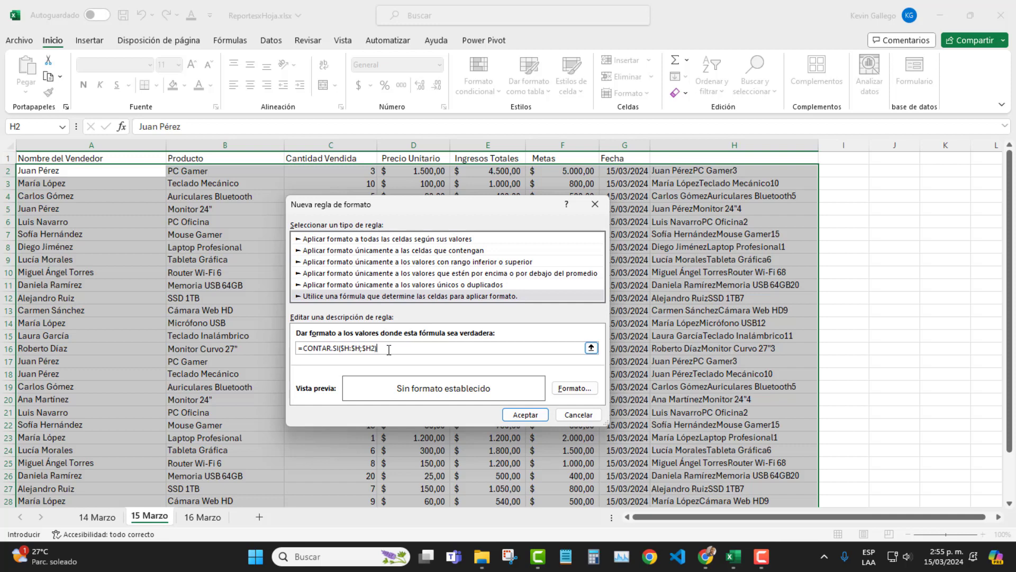
type(">1")
Step: Give the rule an orange background fill and apply it to the selected data range
left_click(569, 386)
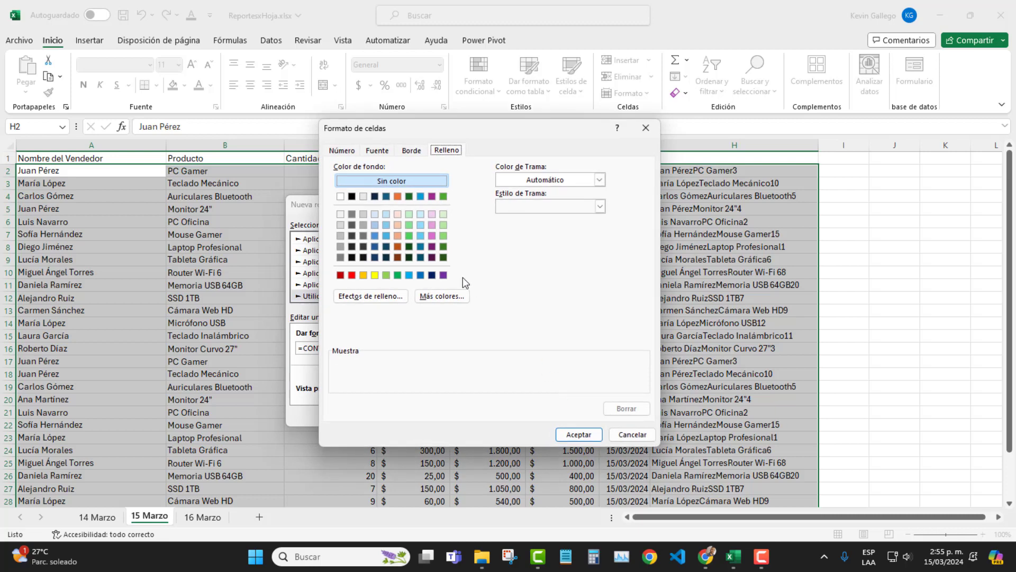
left_click(363, 275)
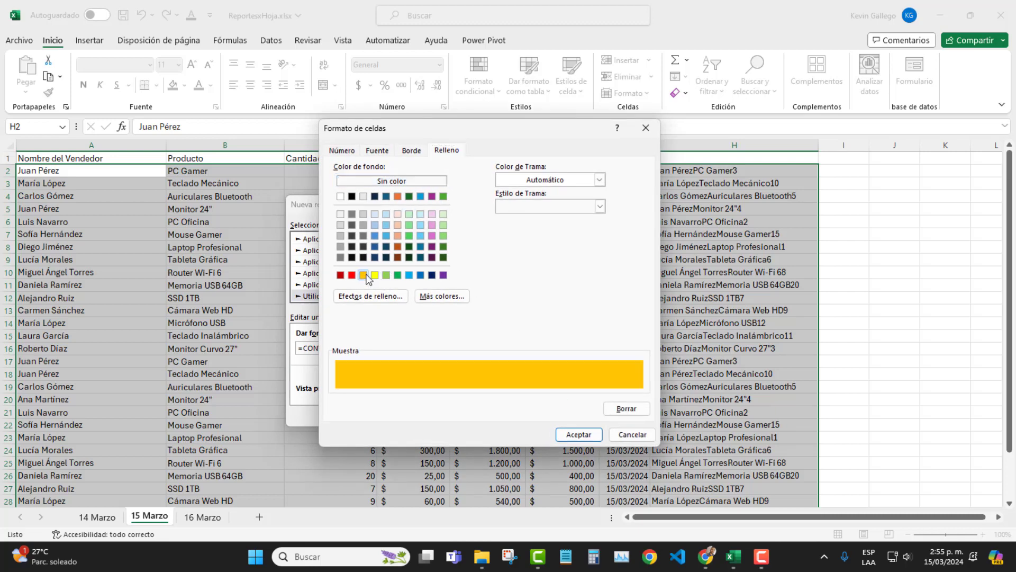
left_click(577, 434)
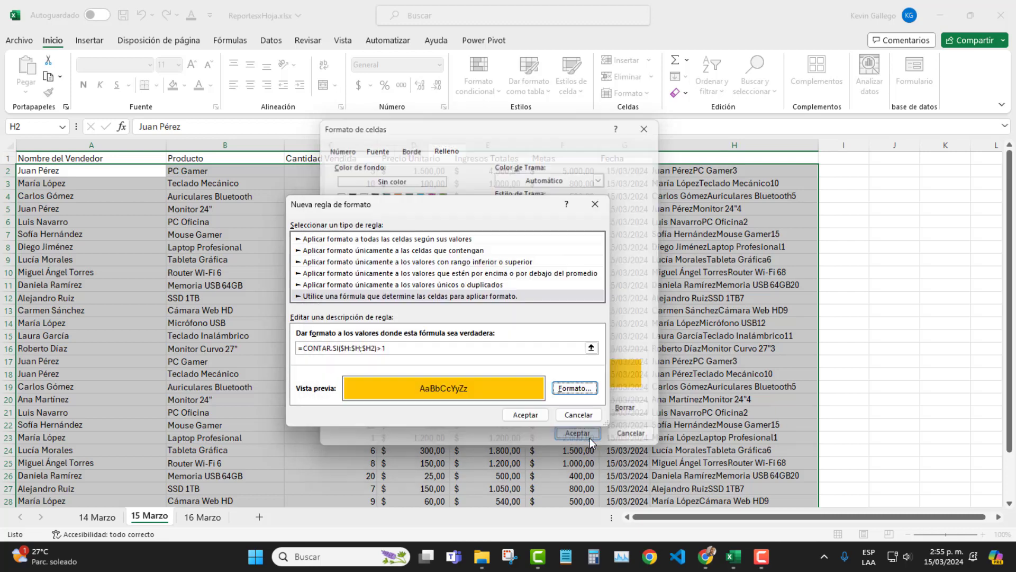
left_click(578, 387)
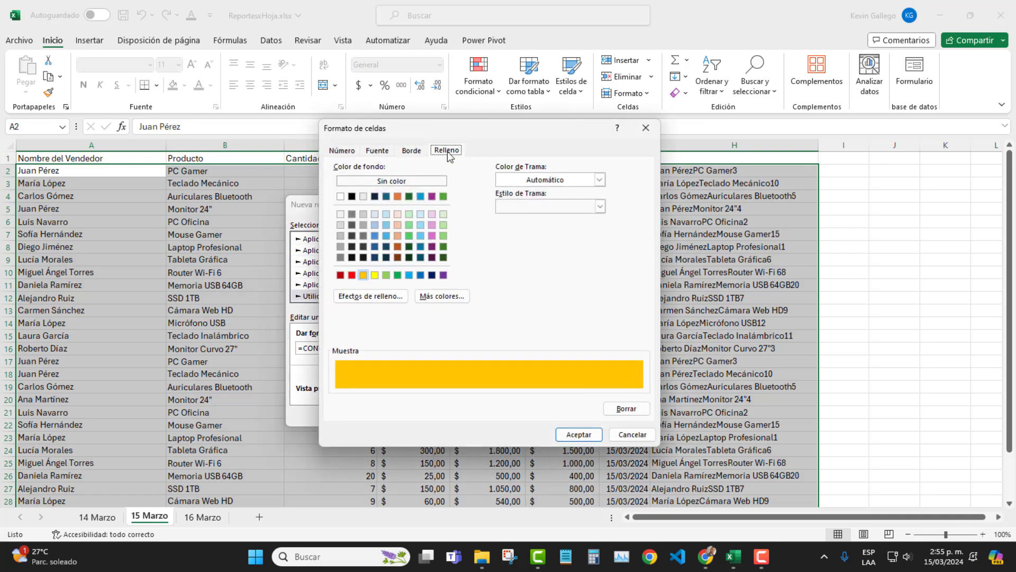
left_click(364, 276)
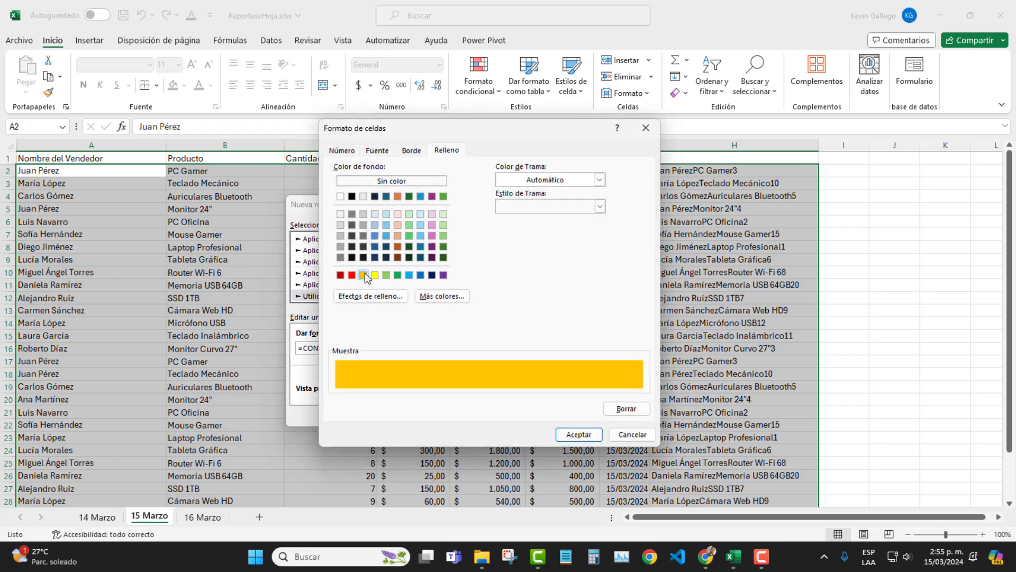
left_click(577, 434)
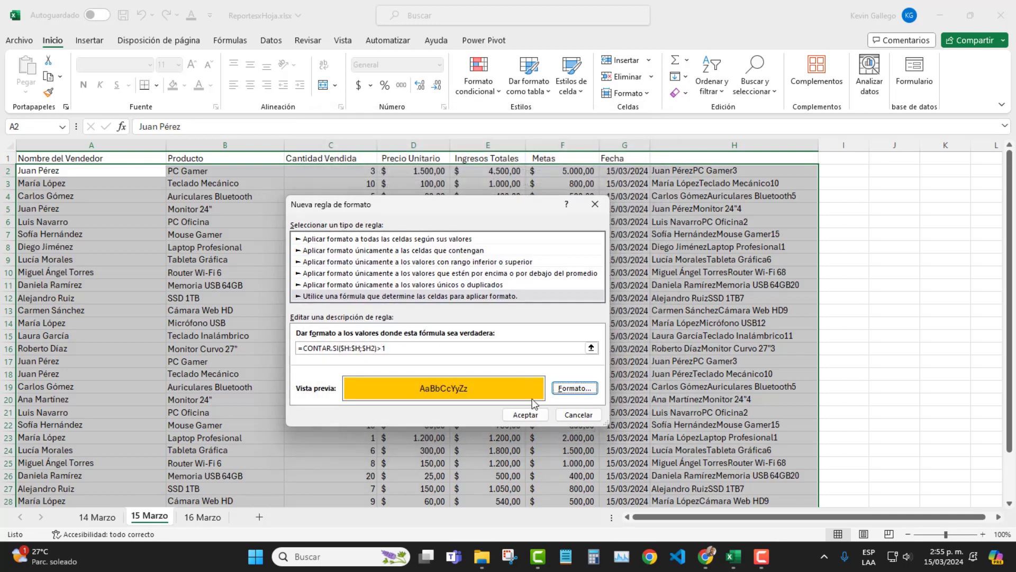
left_click(525, 416)
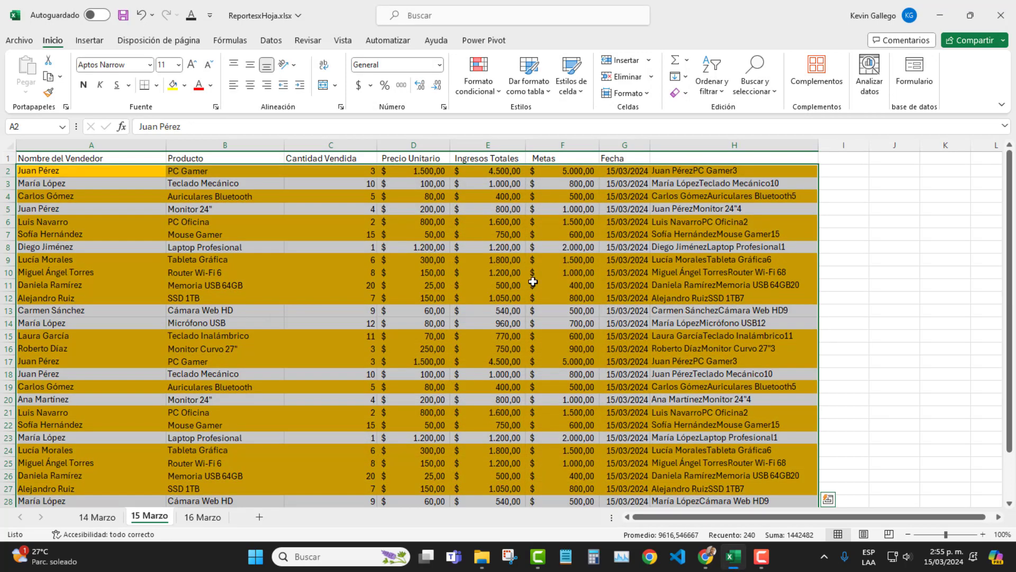
Step: Examine the rows left without fill, such as rows 13, 14 and 8, against the highlighted duplicates
left_click(675, 222)
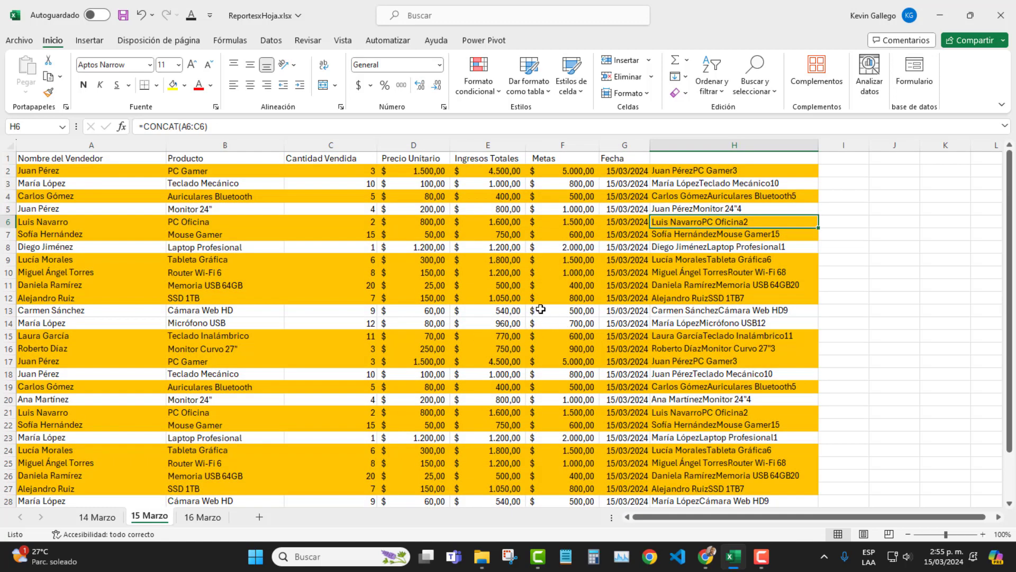
left_click(8, 310)
left_click(10, 320)
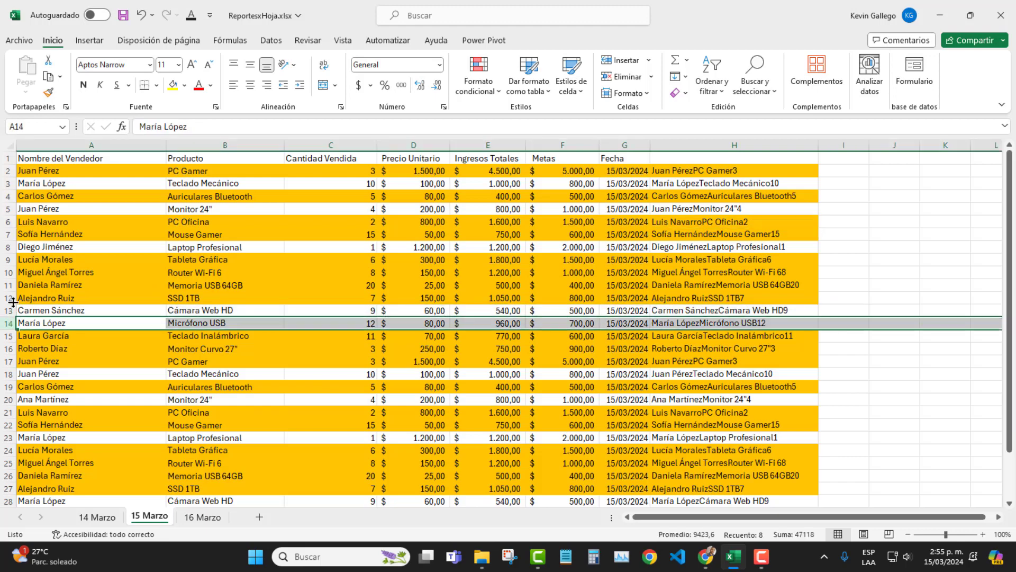
left_click(12, 249)
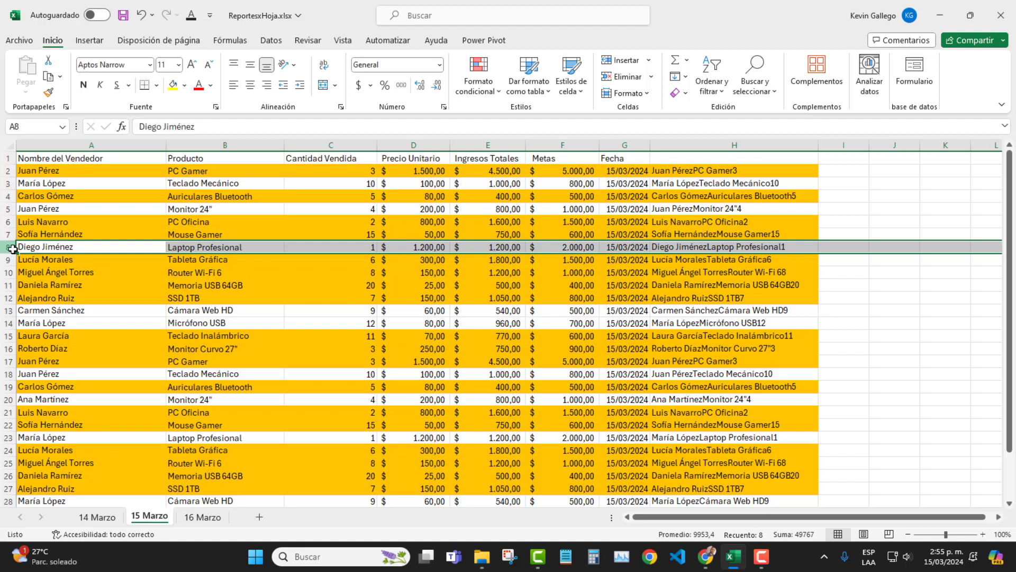
Step: Hide helper column H and return to the sales data
left_click(695, 144)
right_click(695, 143)
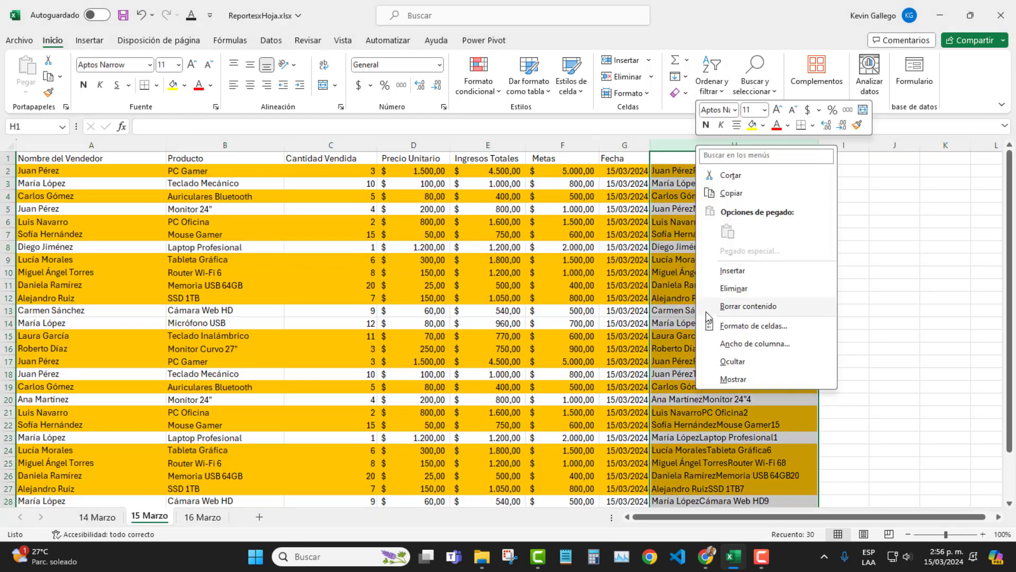
left_click(734, 363)
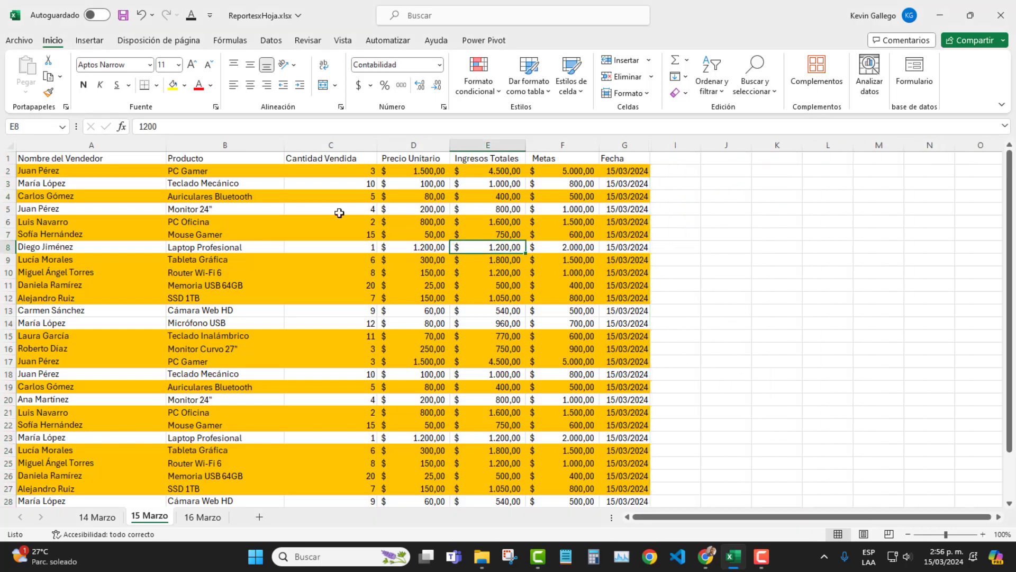
left_click(227, 211)
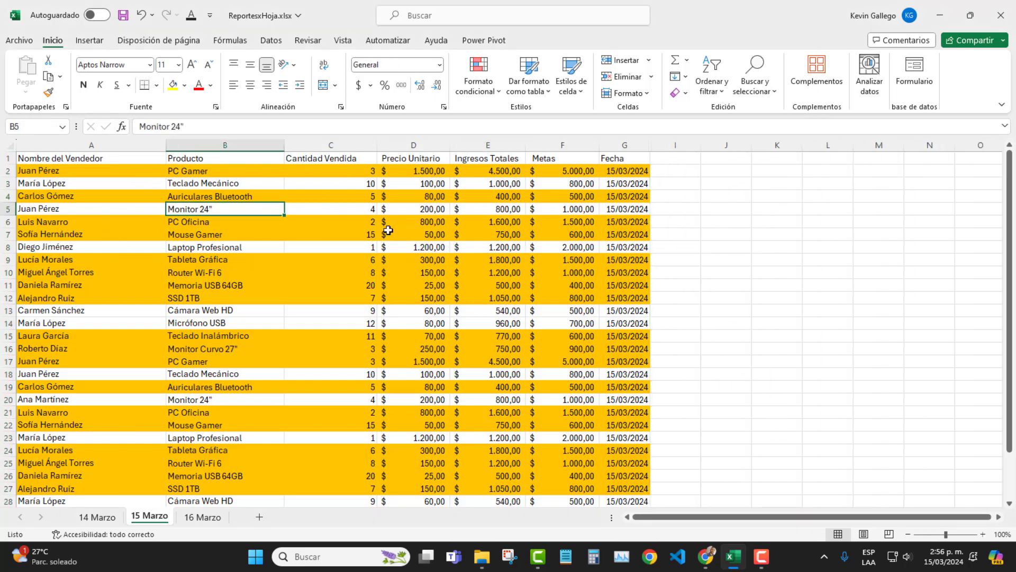